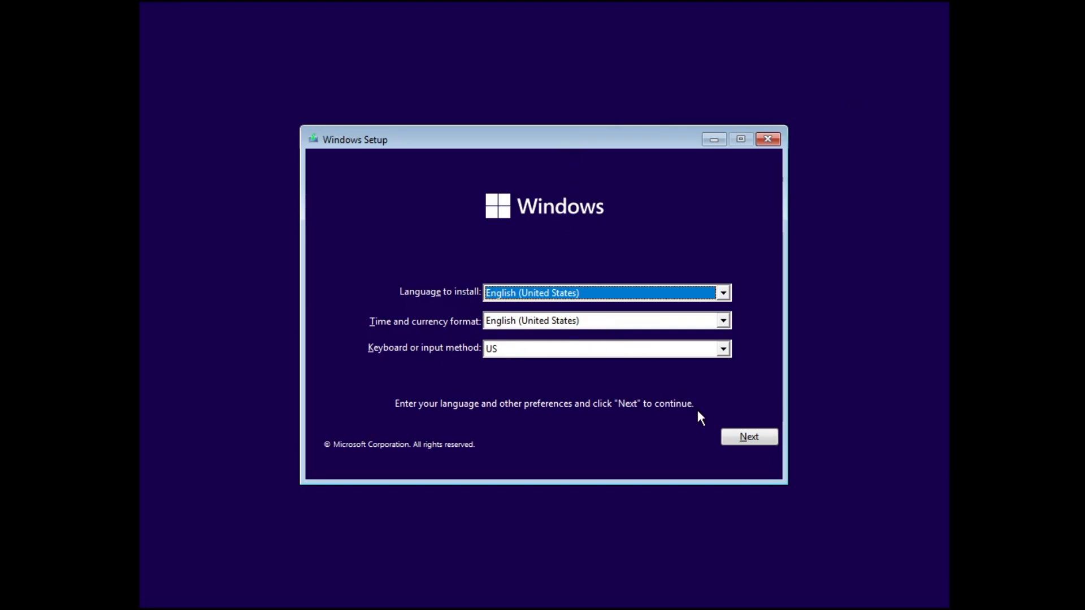
Step: Start the Windows installation with English (United States) and the US keyboard, continuing without a product key
click(743, 437)
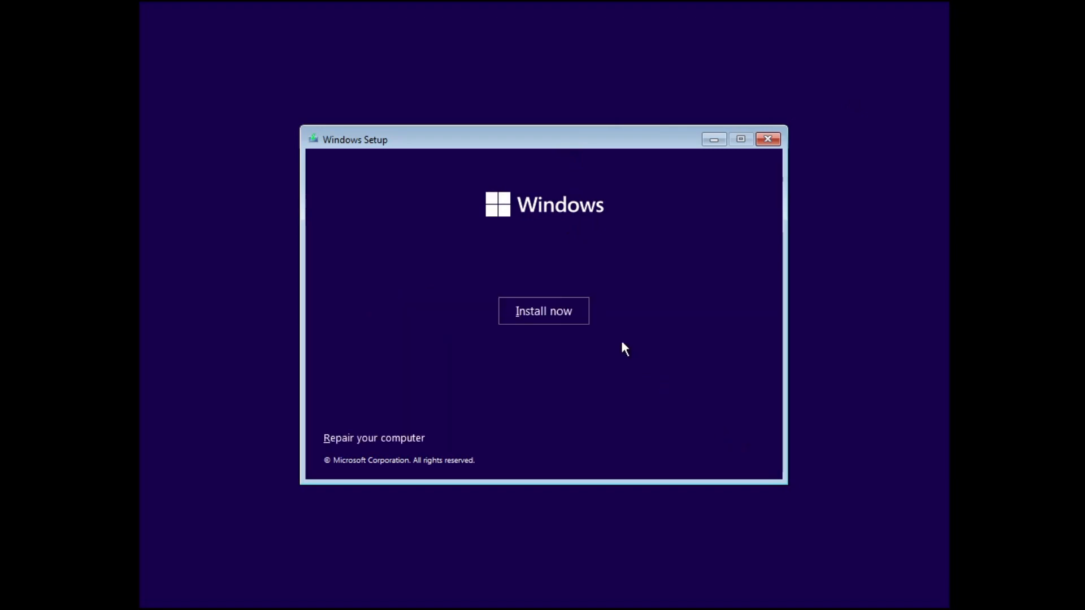
click(568, 312)
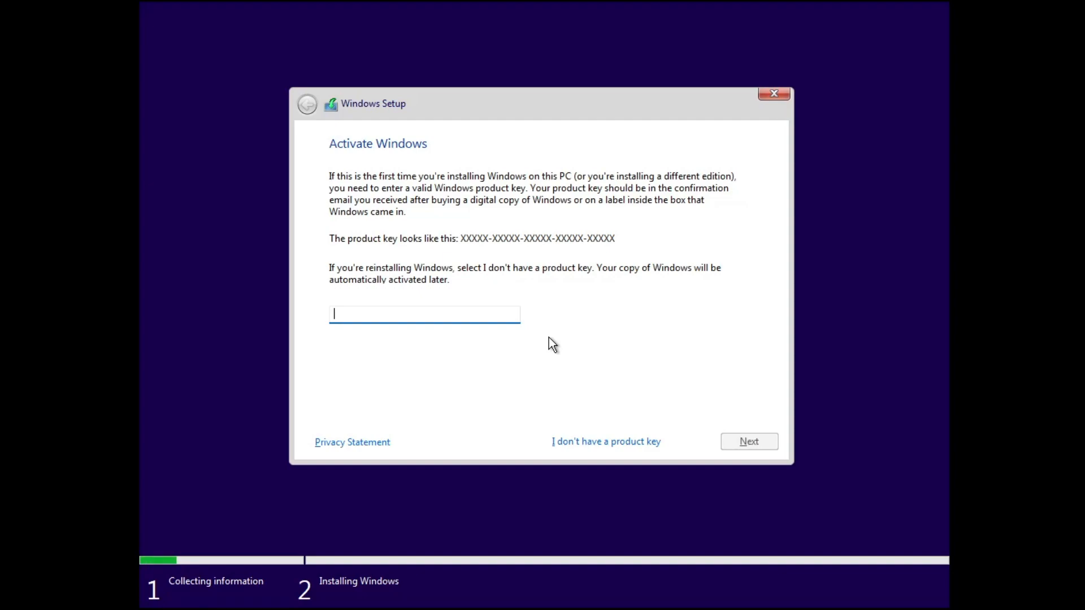
click(599, 444)
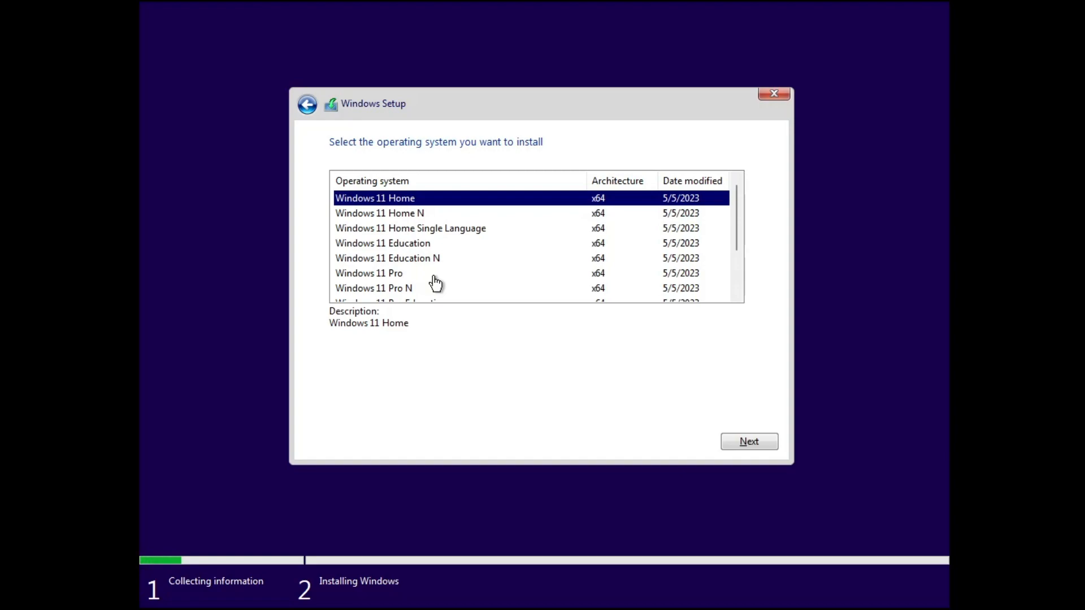
Step: Choose Windows 11 Pro as the operating system to install and accept the license terms
click(383, 276)
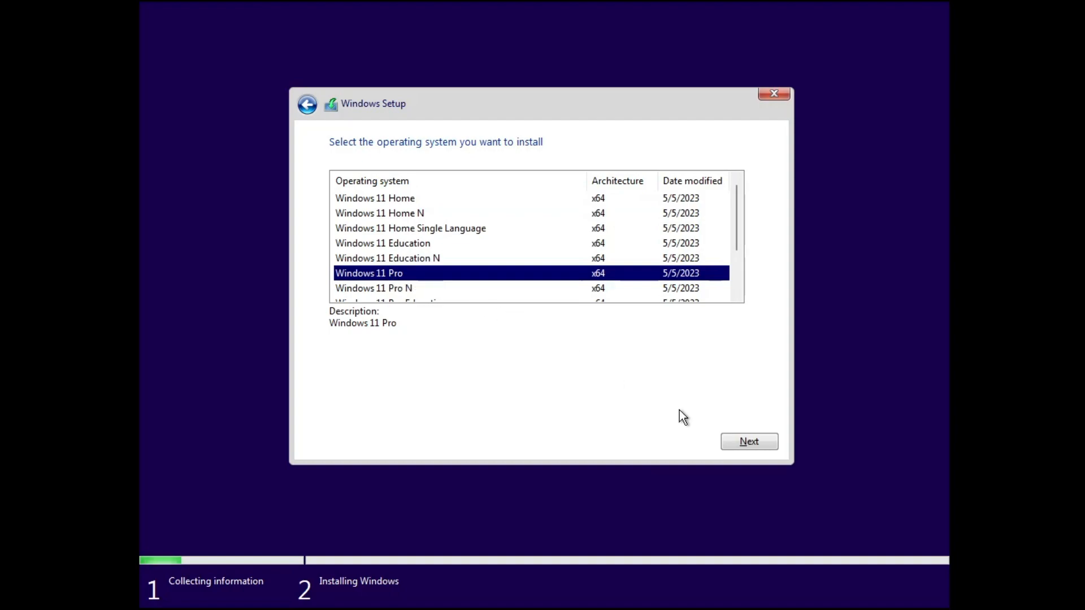
click(735, 441)
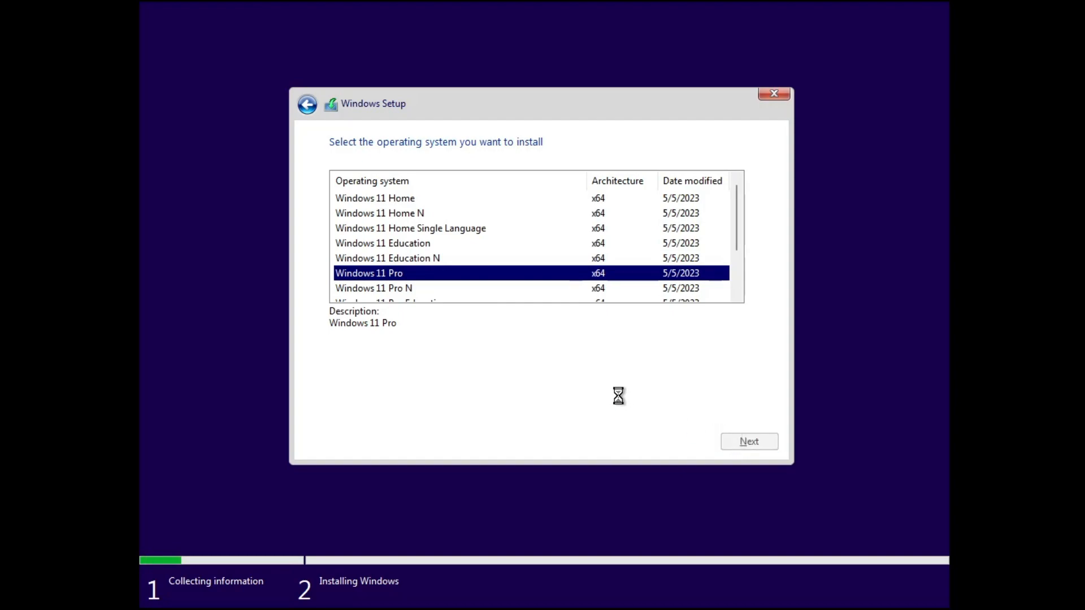
click(449, 413)
click(749, 442)
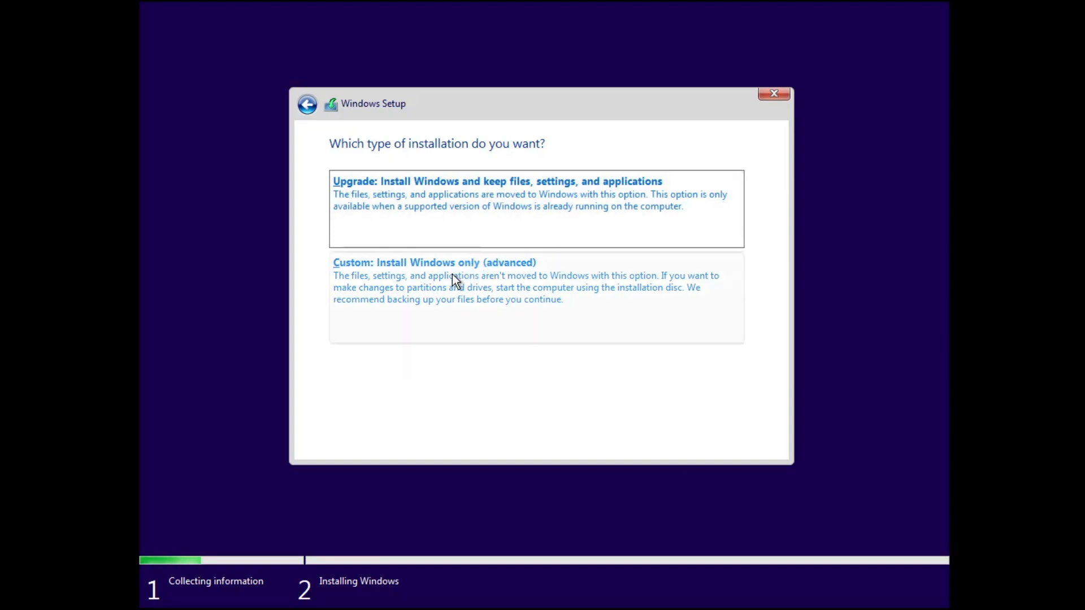
Step: Run a custom installation onto the primary Drive 0 Partition 3 without deleting or formatting it, accepting the move of old files to Windows.old
click(438, 284)
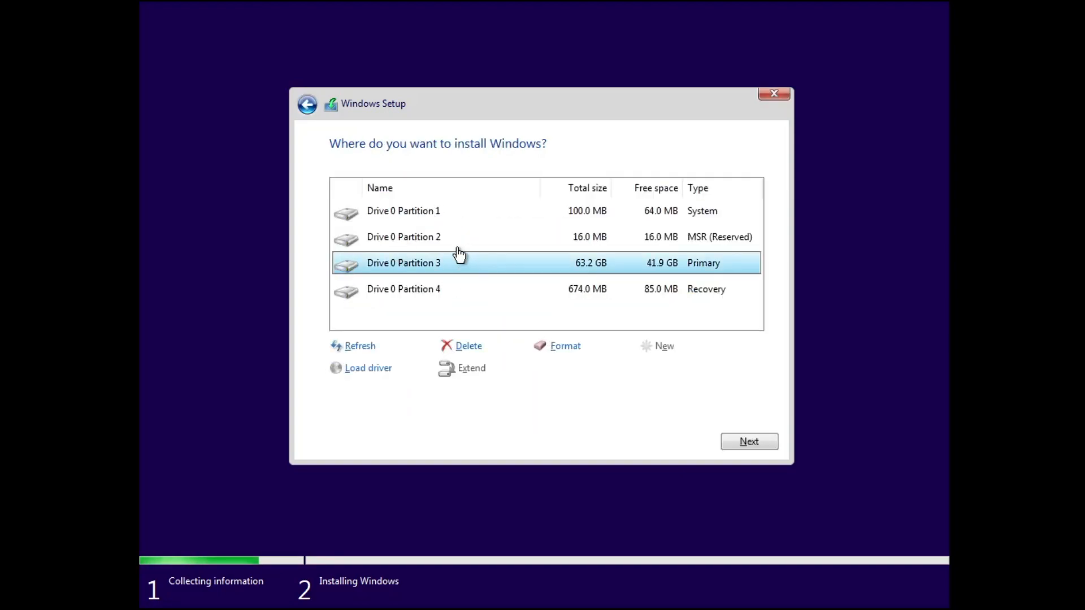
click(468, 214)
click(428, 264)
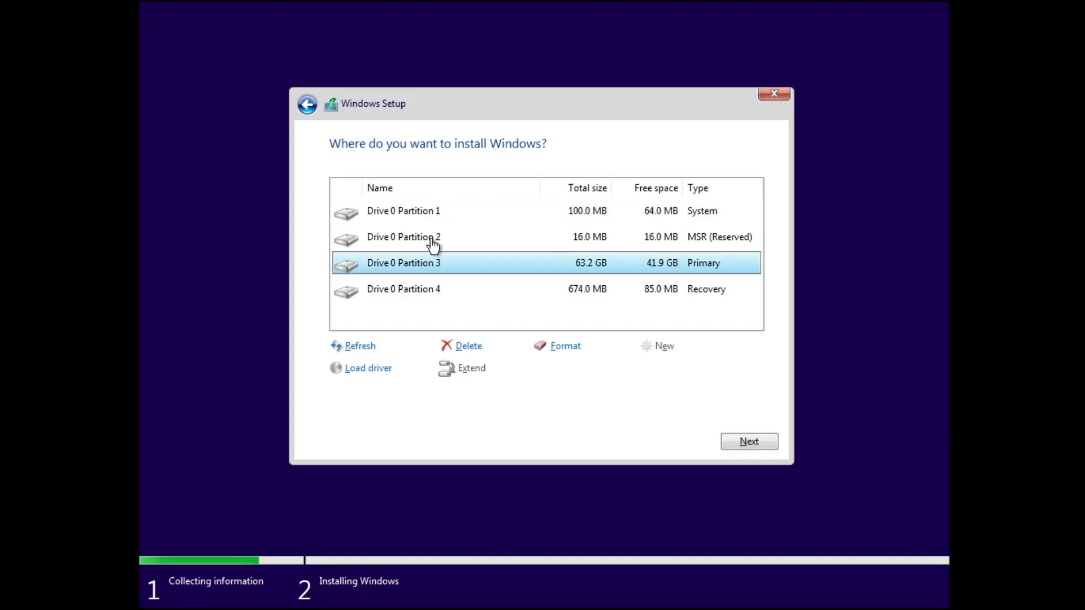
click(431, 243)
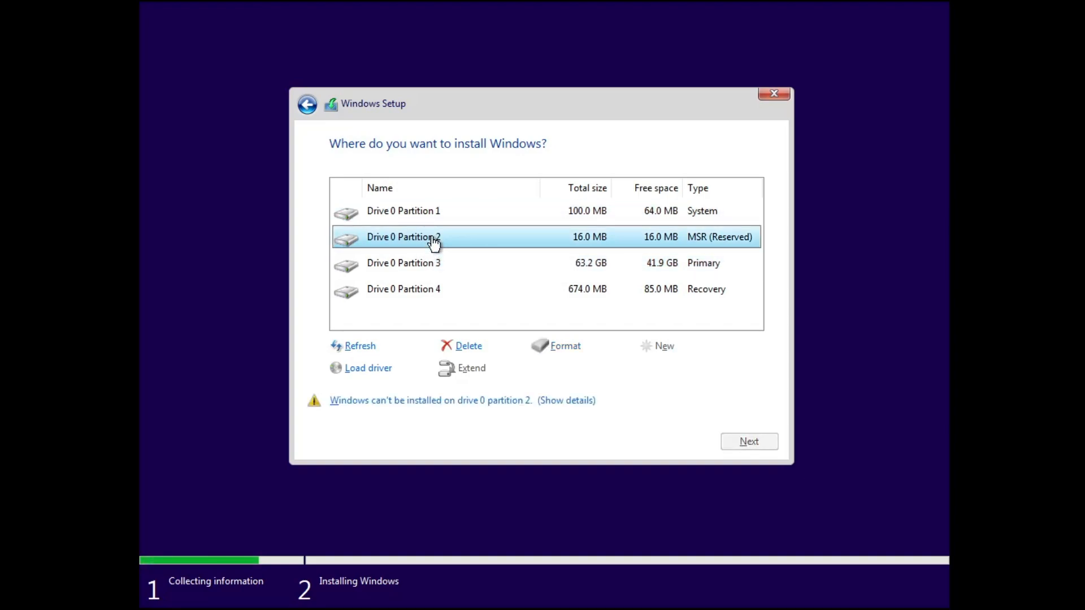
click(422, 274)
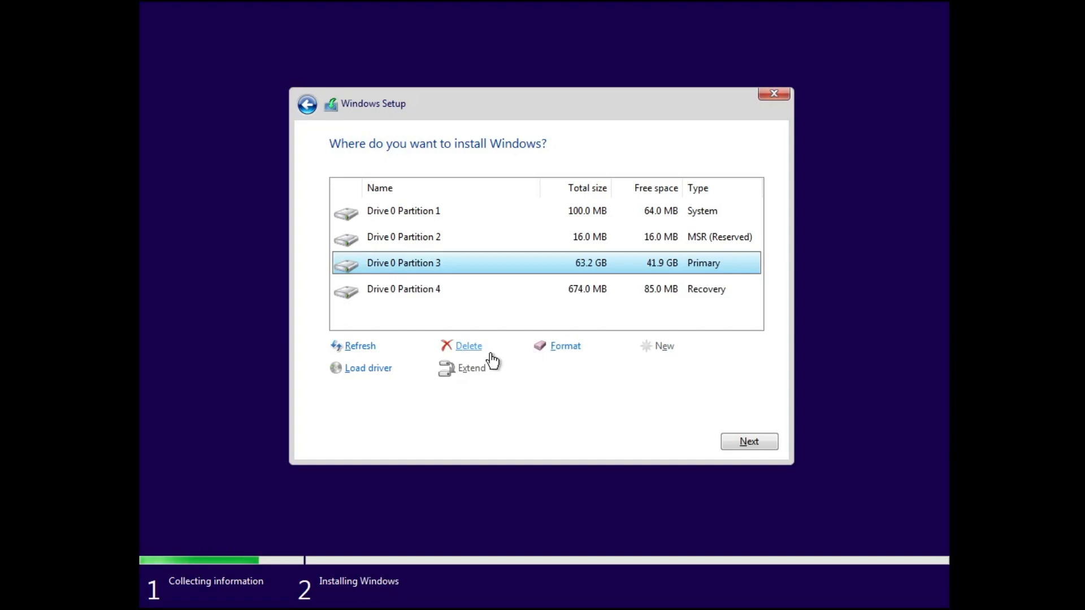
click(741, 441)
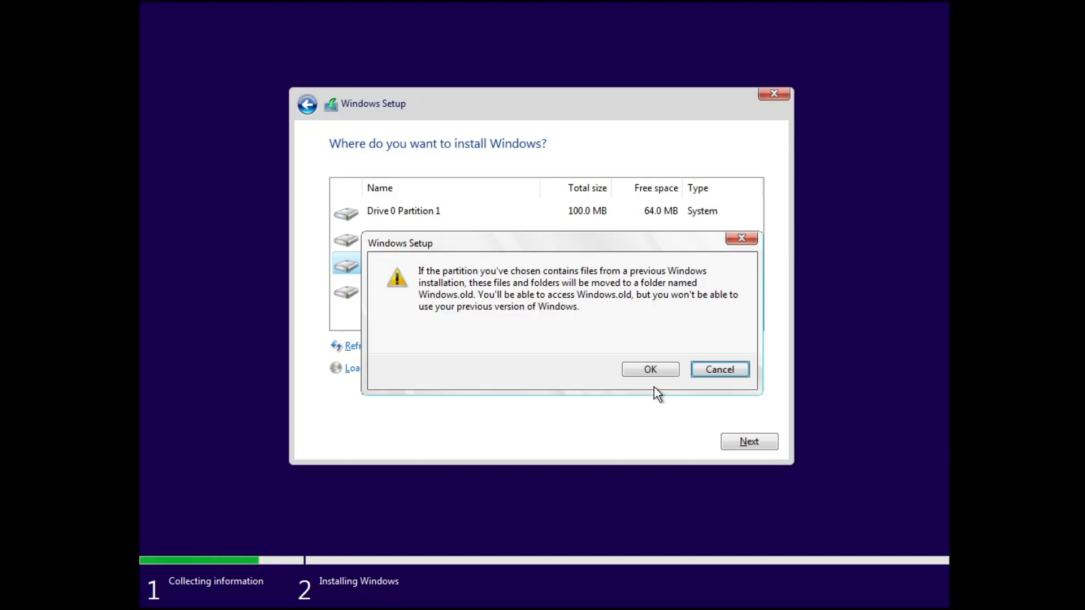
click(664, 375)
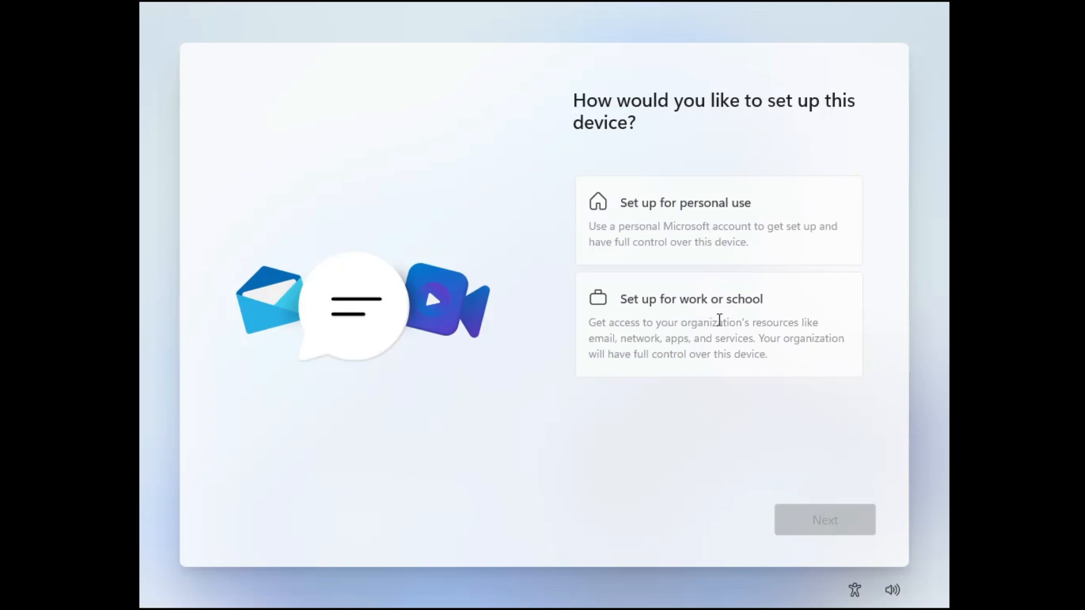
Step: Set up the device for work or school and use the sign-in options to switch to a local account
click(719, 318)
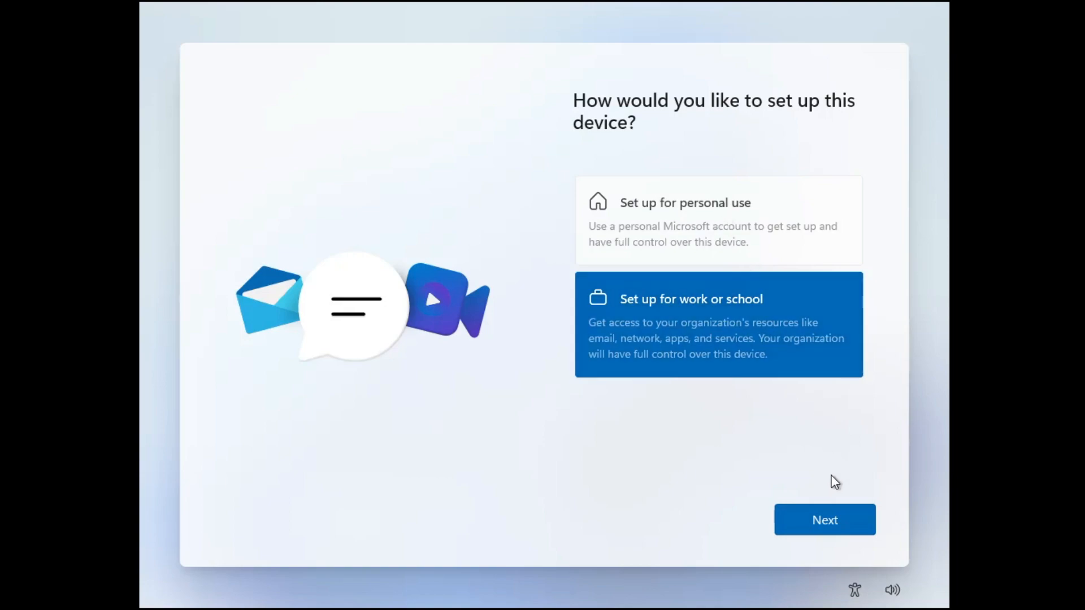
click(825, 520)
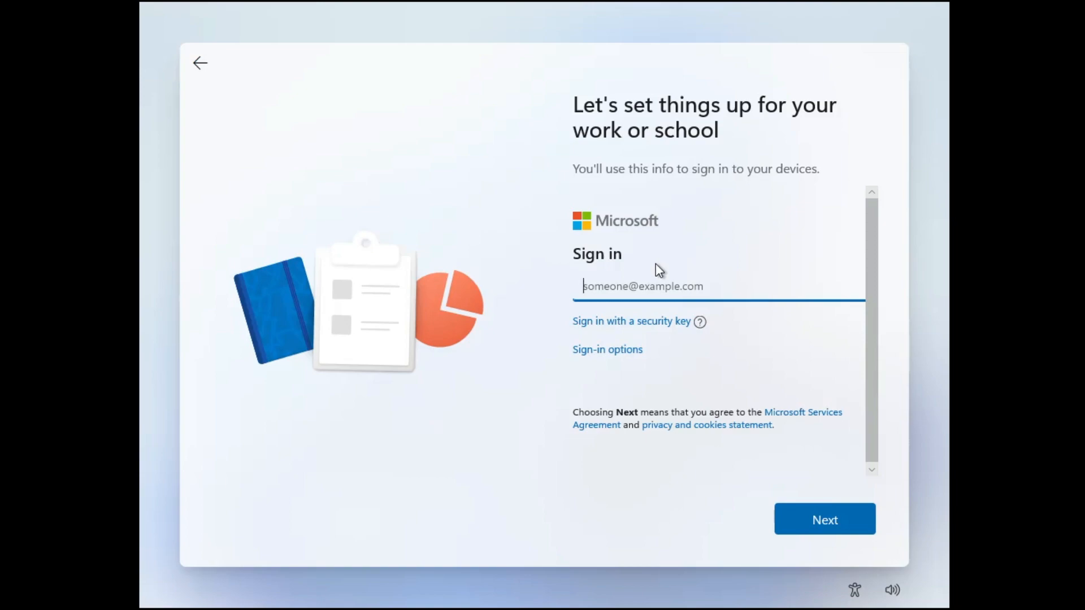
click(608, 353)
click(655, 373)
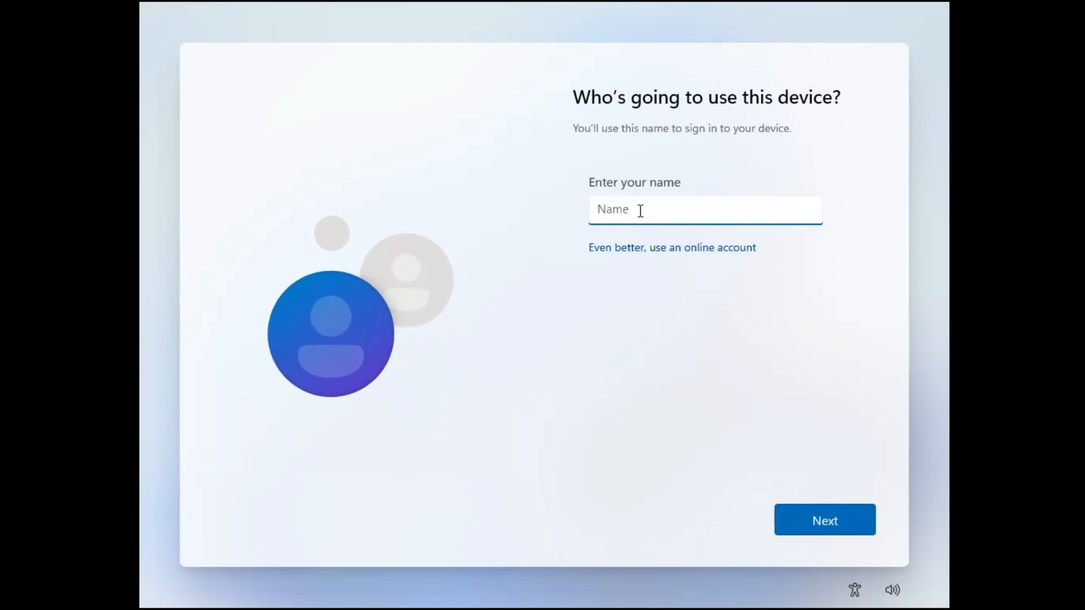
Step: Enter the user's name for the local account and leave its password blank
text(Shahbaz)
click(847, 534)
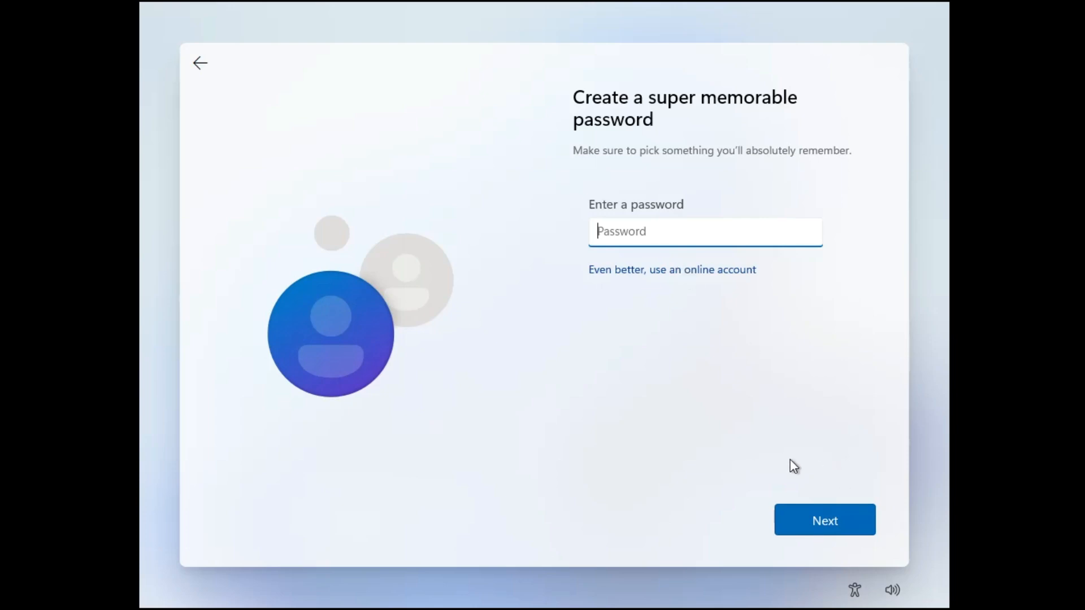
click(825, 522)
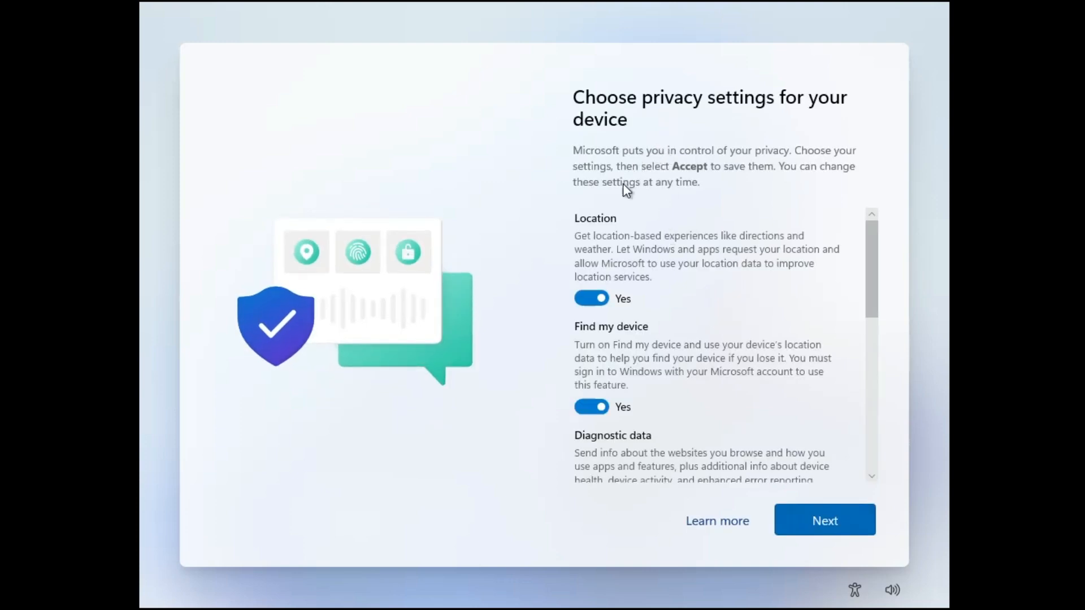
Step: Turn off location, inking and typing, tailored experiences and advertising ID, limit diagnostic data to Required only, and accept the privacy settings
click(592, 298)
scroll(599, 429, down, 3)
click(633, 431)
scroll(674, 421, down, 3)
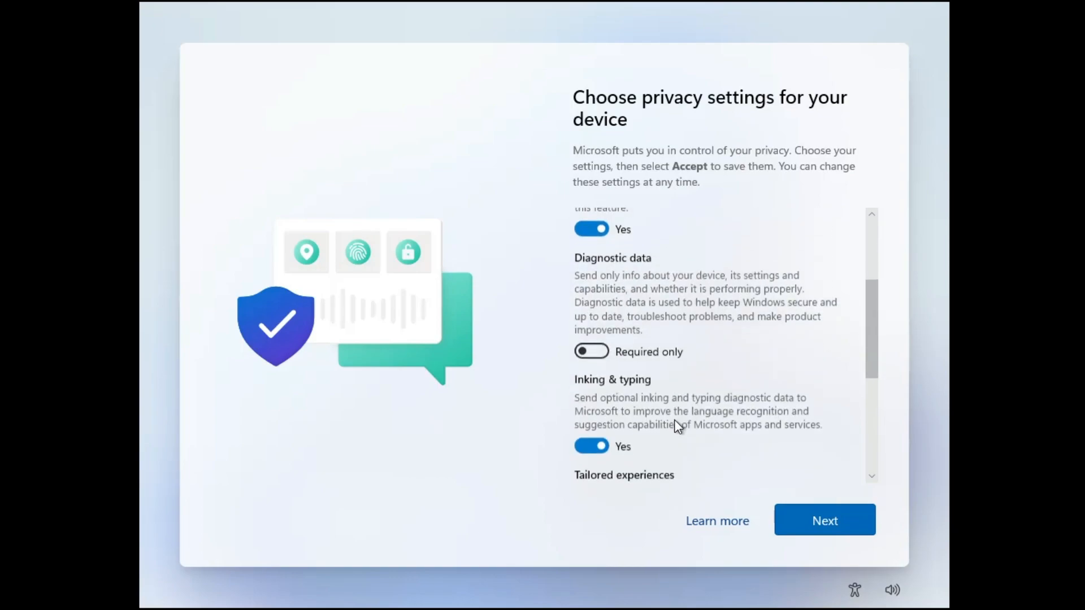
click(591, 446)
scroll(676, 410, down, 5)
click(598, 393)
scroll(639, 396, down, 3)
click(593, 396)
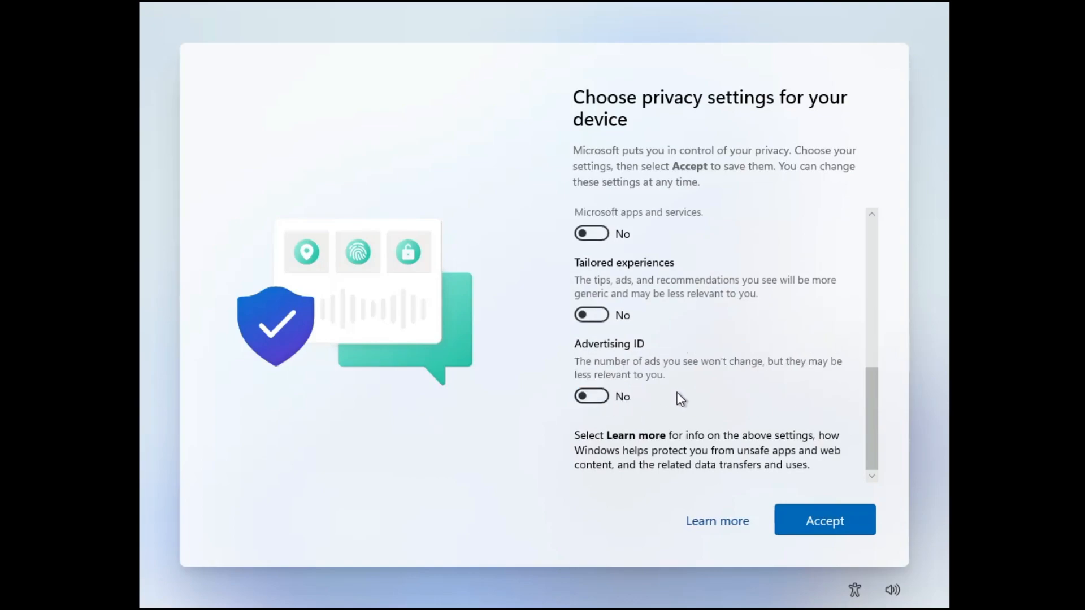
click(815, 519)
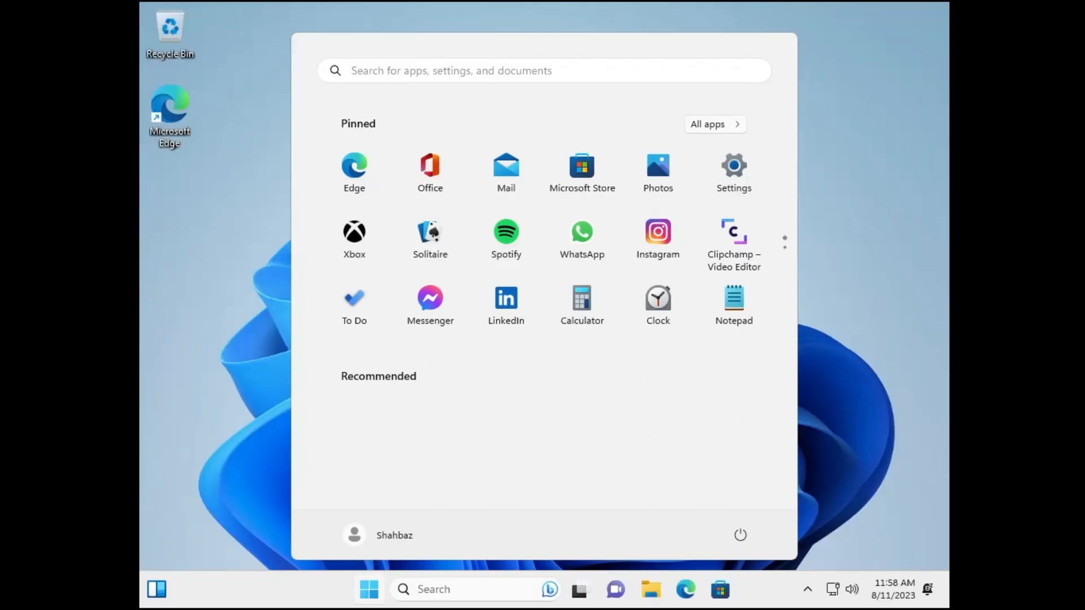
Step: Dismiss the Start menu and open Local Disk (C:) in File Explorer
key(Escape)
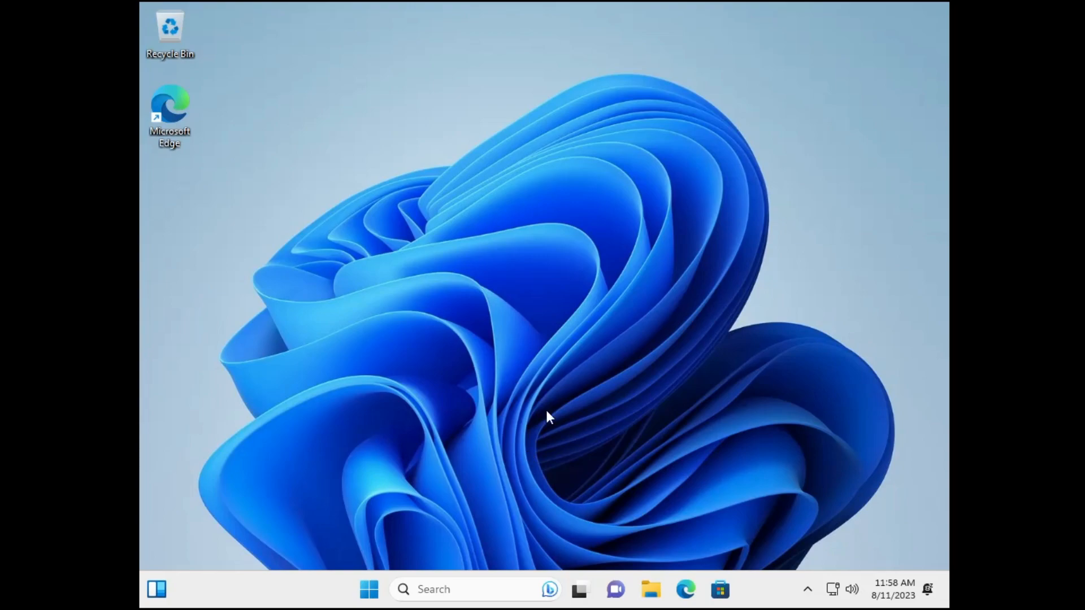
click(652, 589)
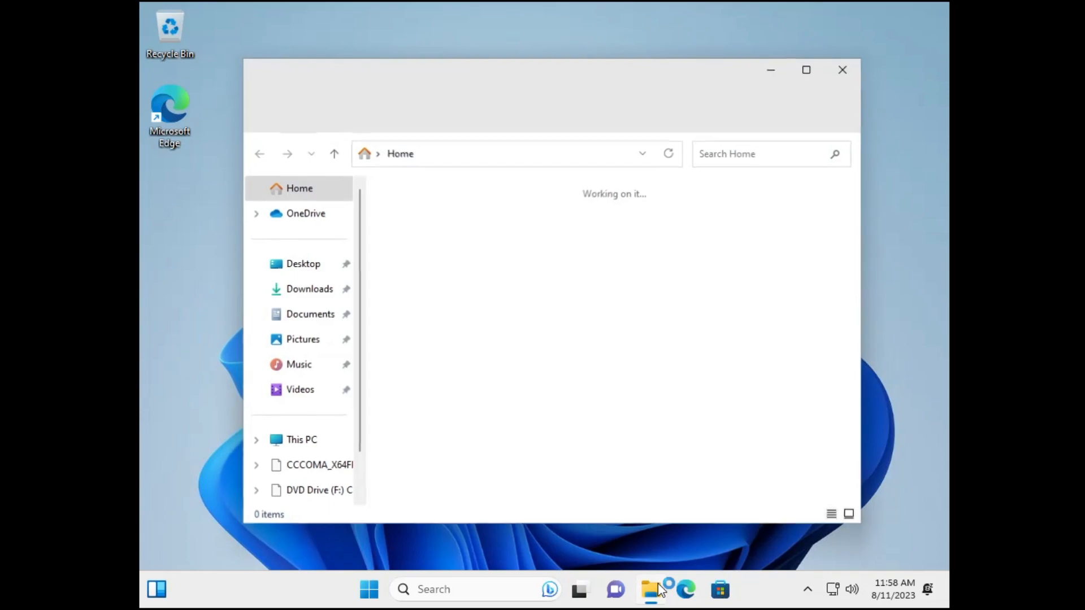
click(312, 444)
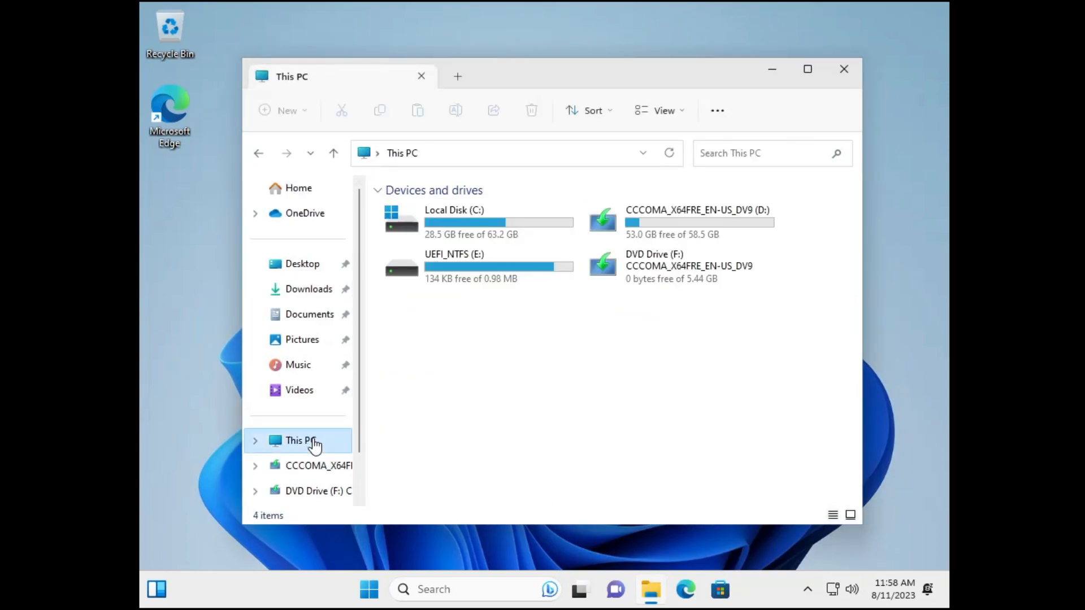
click(480, 231)
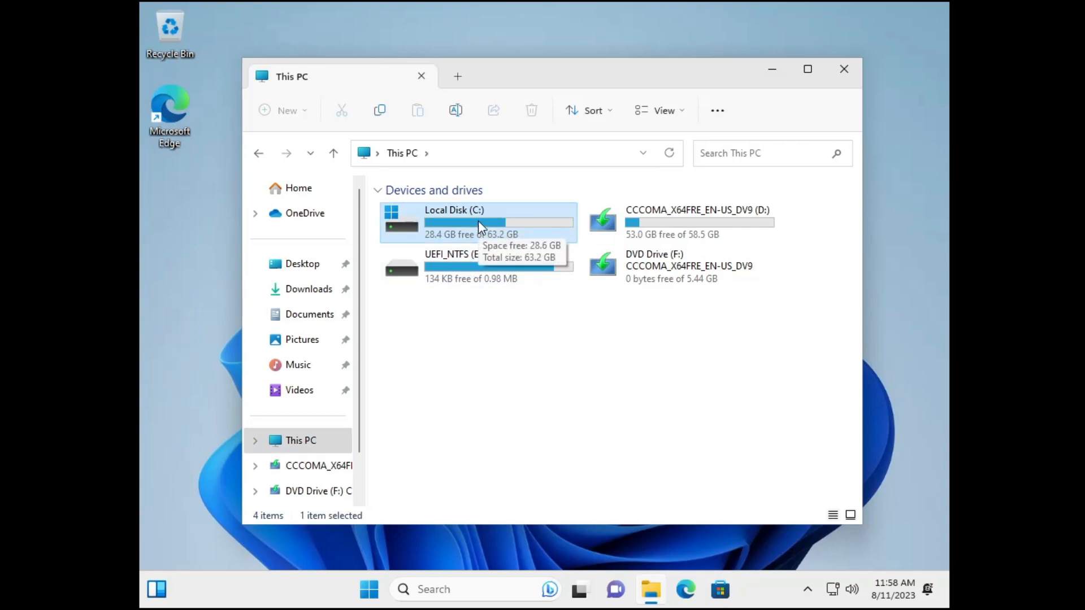
double_click(480, 235)
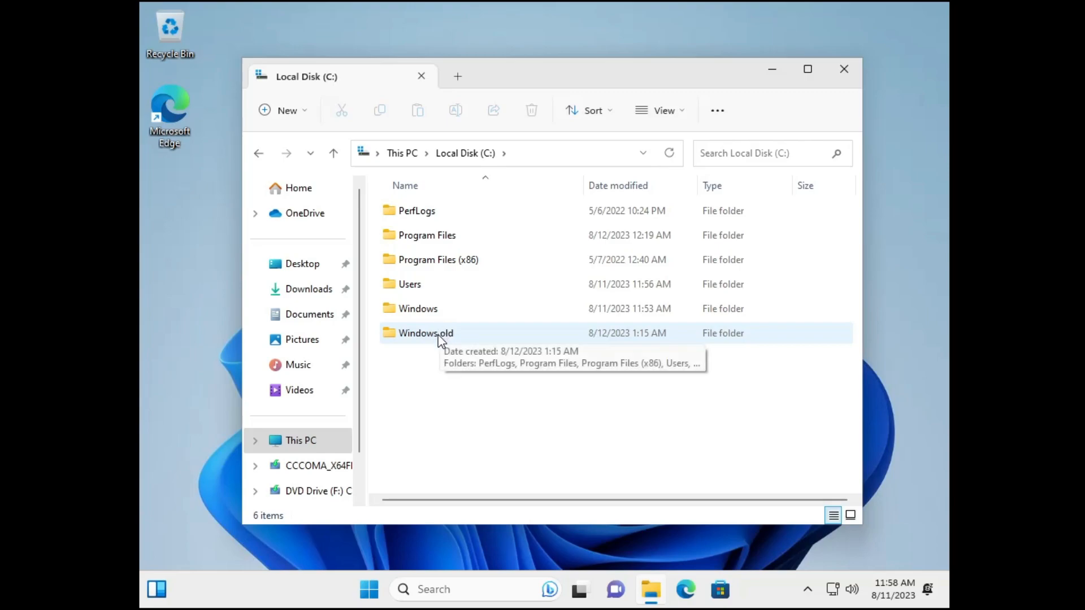
Step: Open the previous user's profile folder inside Windows.old\Users
click(445, 314)
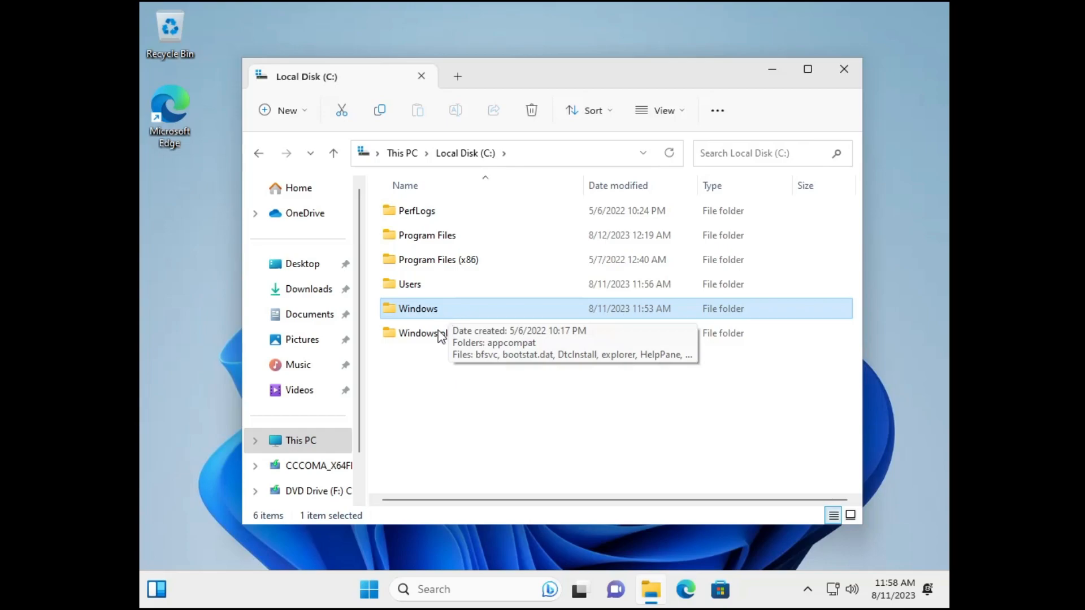
double_click(436, 338)
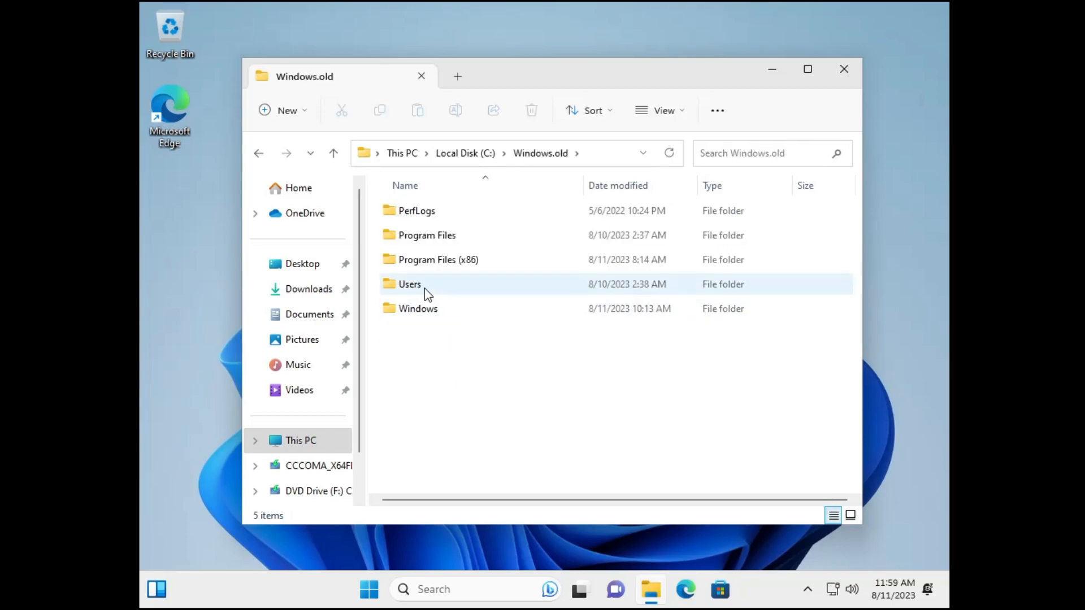
double_click(425, 288)
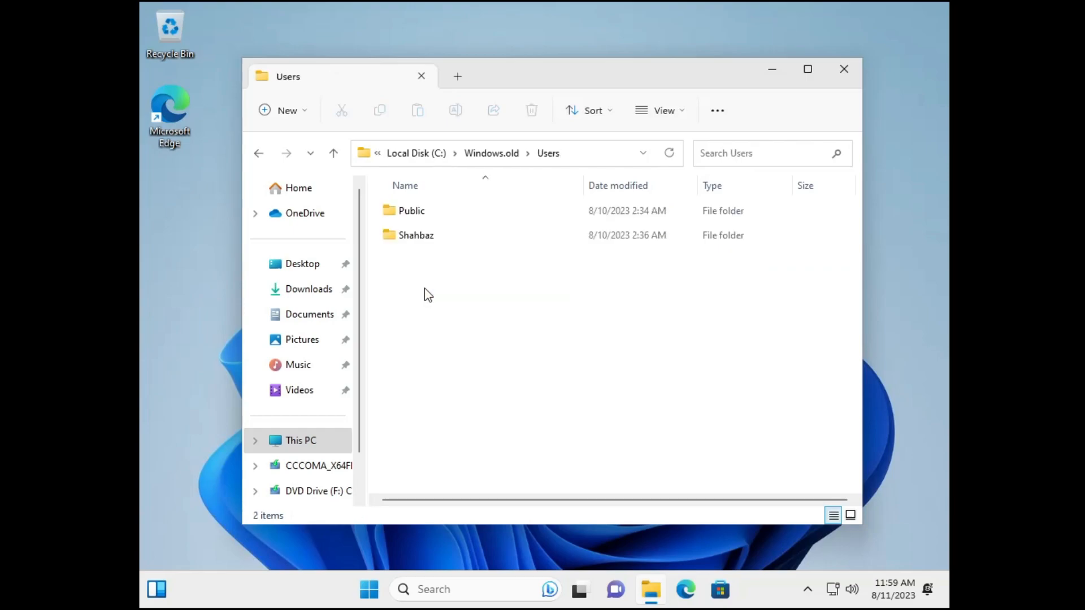
double_click(436, 234)
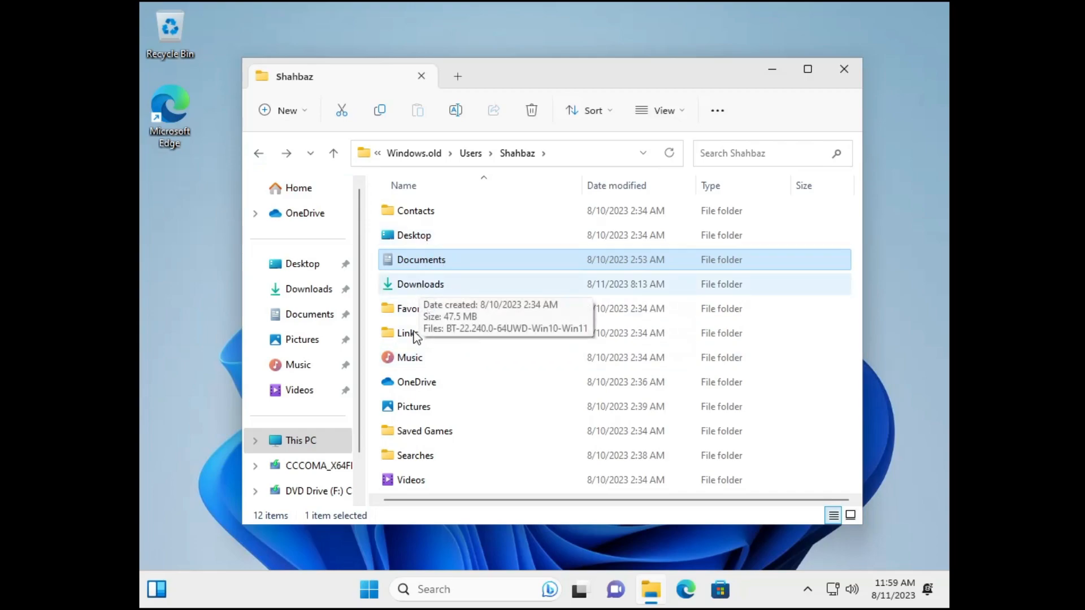
Step: Check the contents of the Documents and Downloads folders in the old user profile, returning to the profile folder after each
click(415, 478)
click(428, 485)
double_click(422, 261)
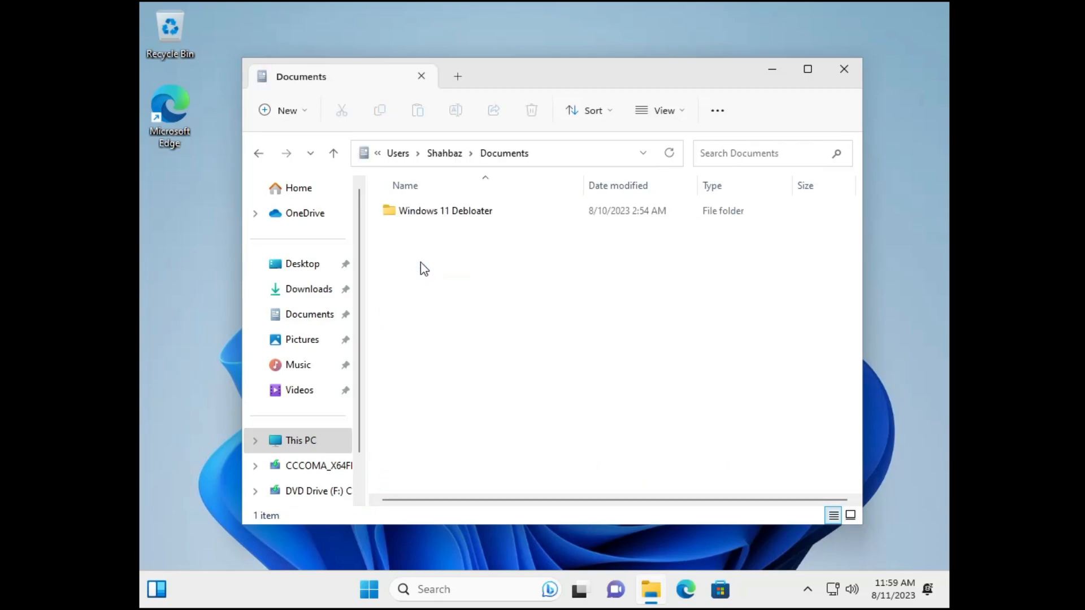
click(257, 160)
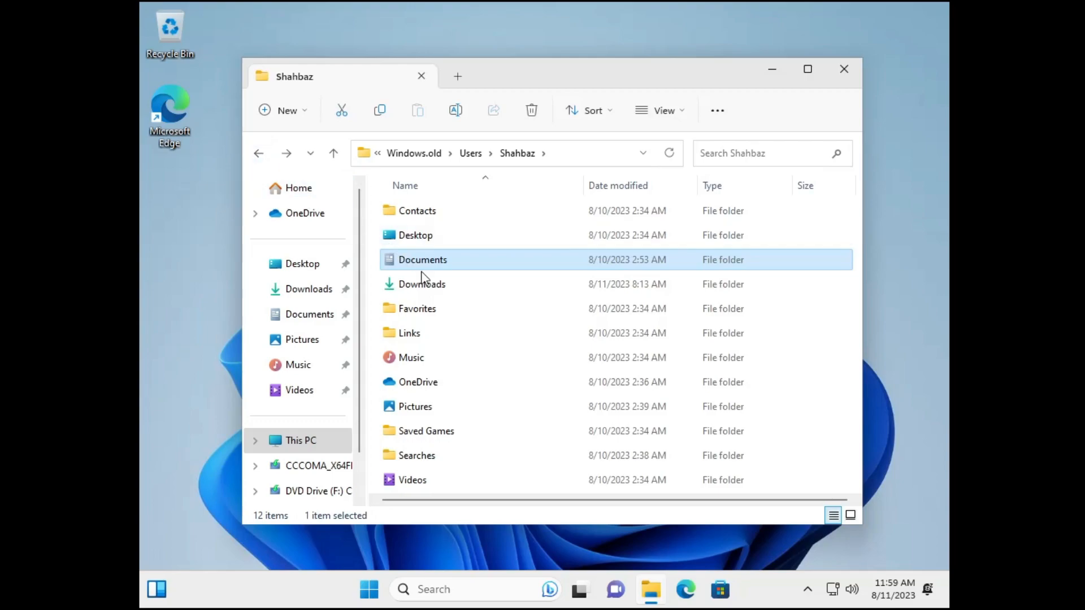
click(433, 289)
double_click(432, 284)
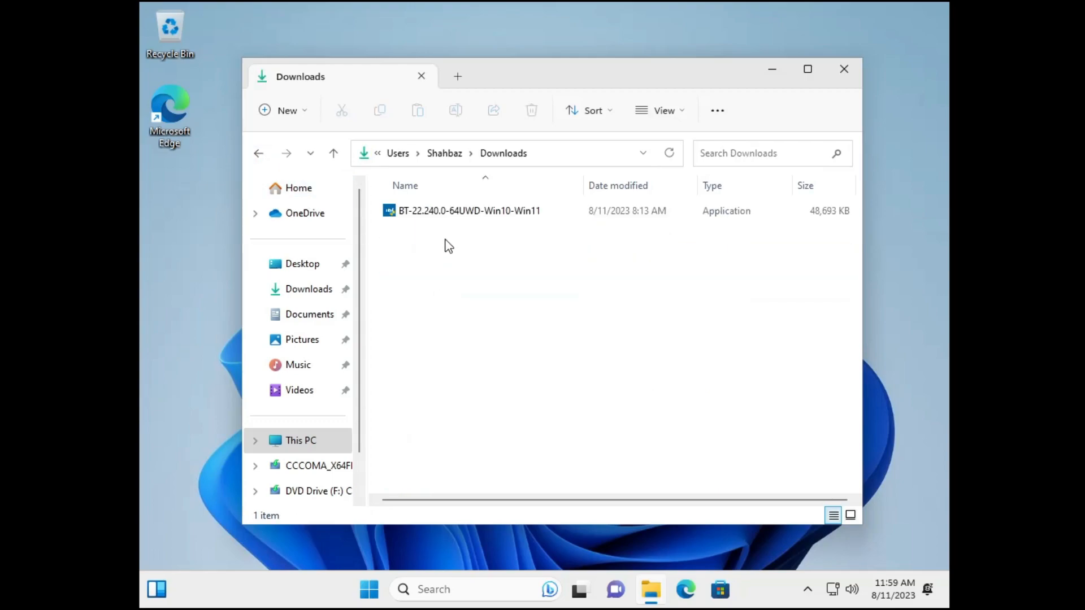
click(257, 154)
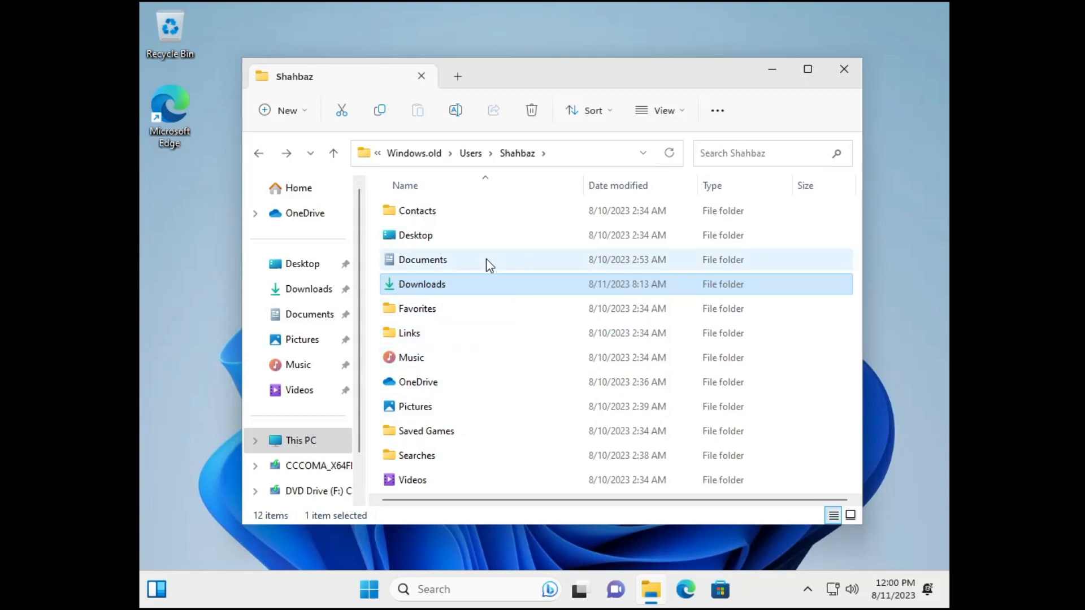
mouse_move(435, 339)
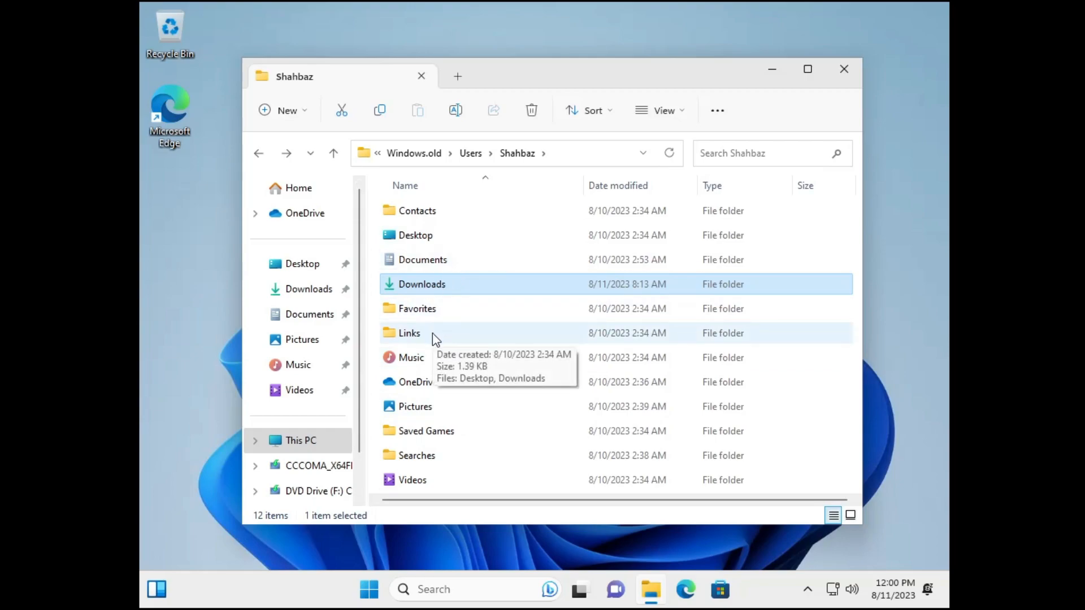